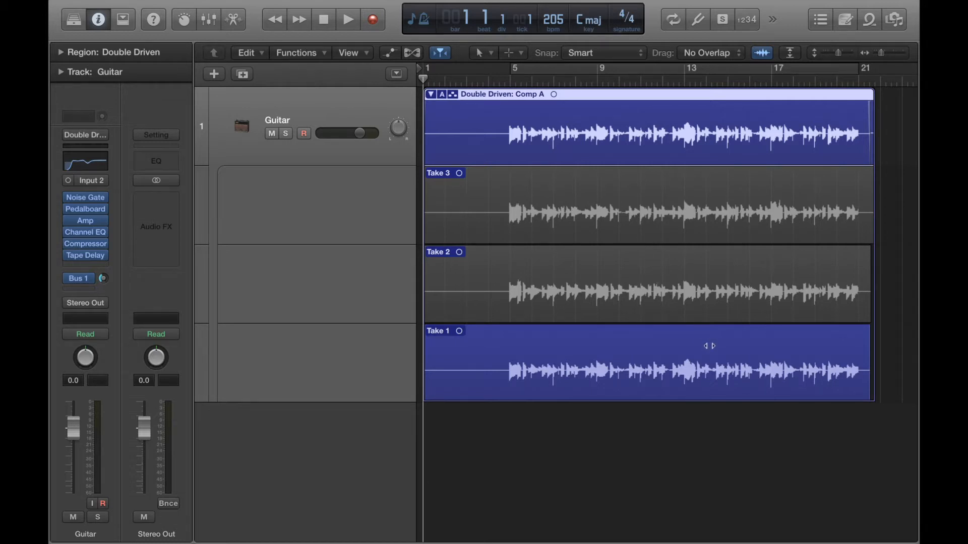
Step: Switch the whole comp between Take 2, Take 1 and Take 3, finishing with Take 1 active
left_click(669, 303)
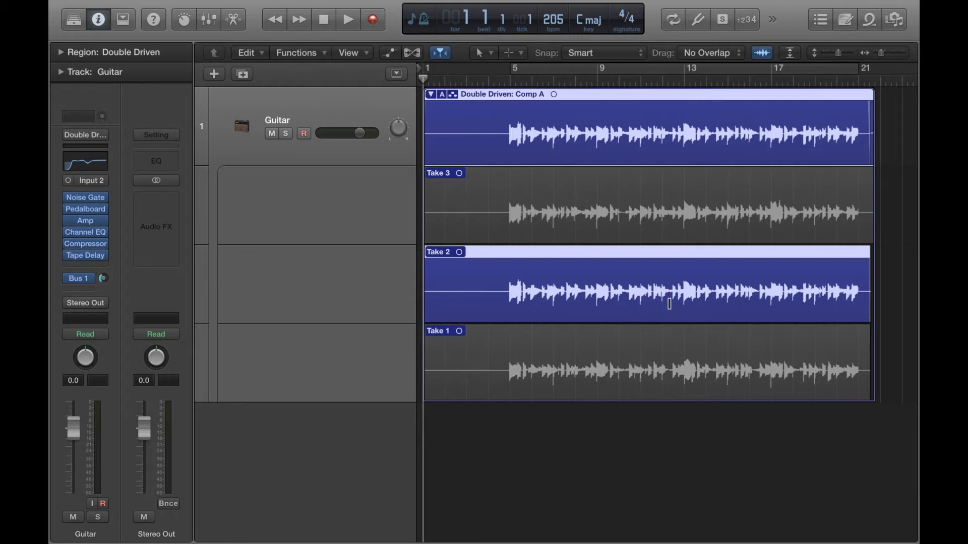
left_click(442, 95)
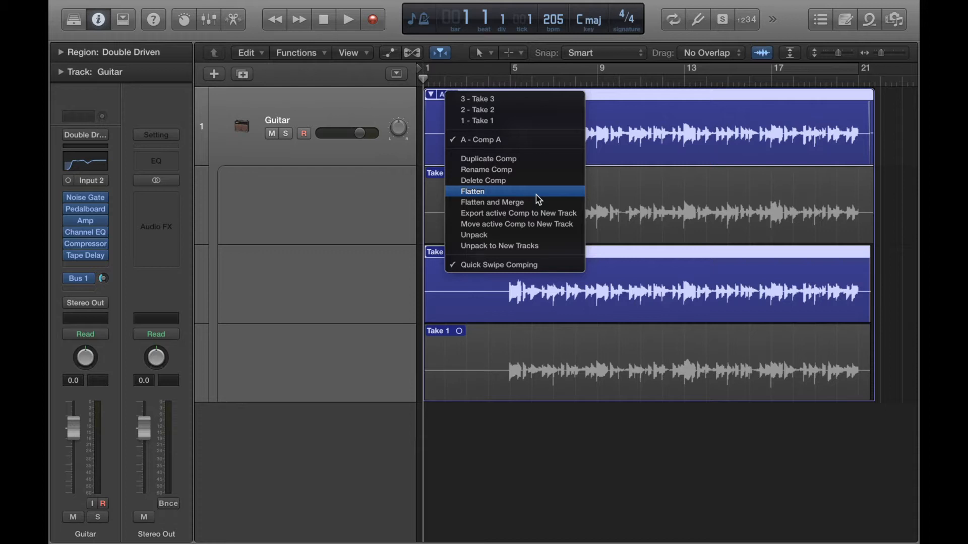
left_click(633, 80)
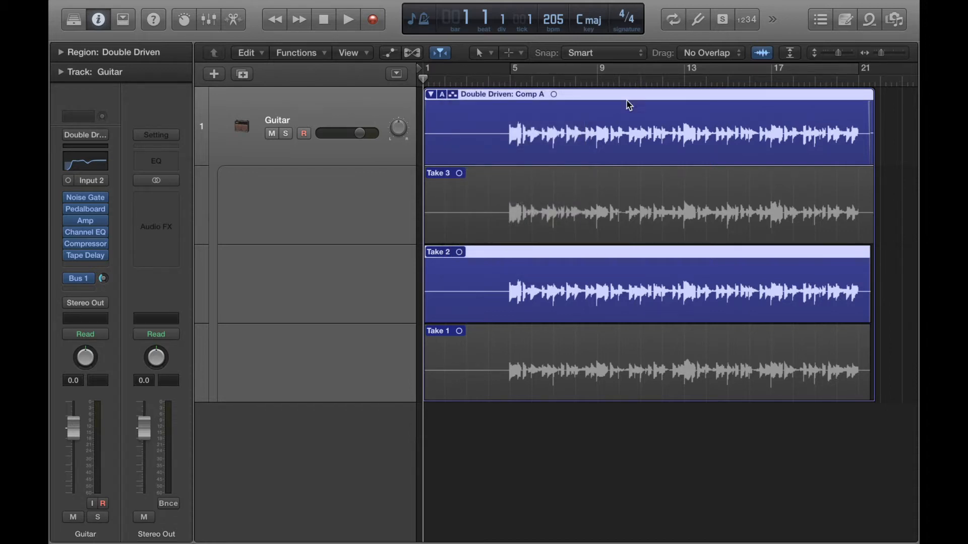
left_click(614, 361)
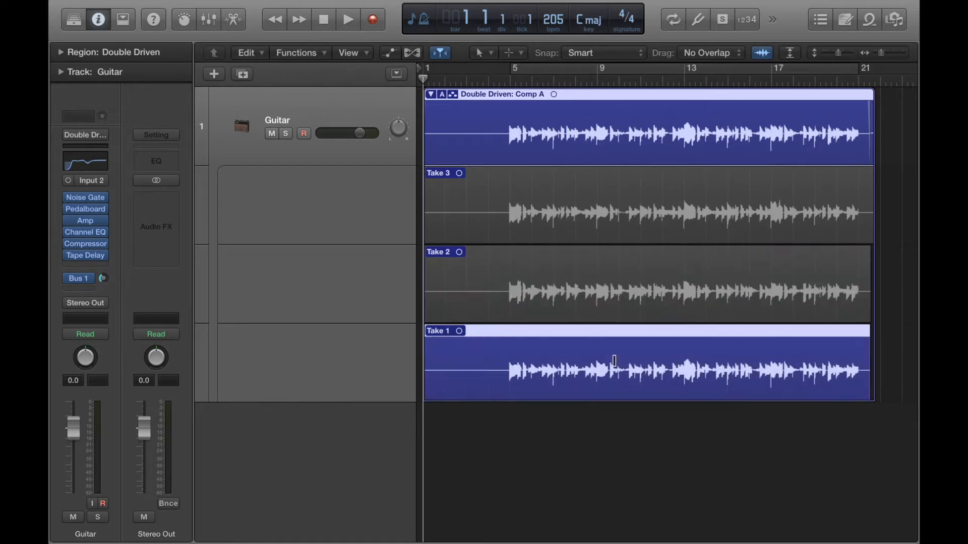
left_click(598, 301)
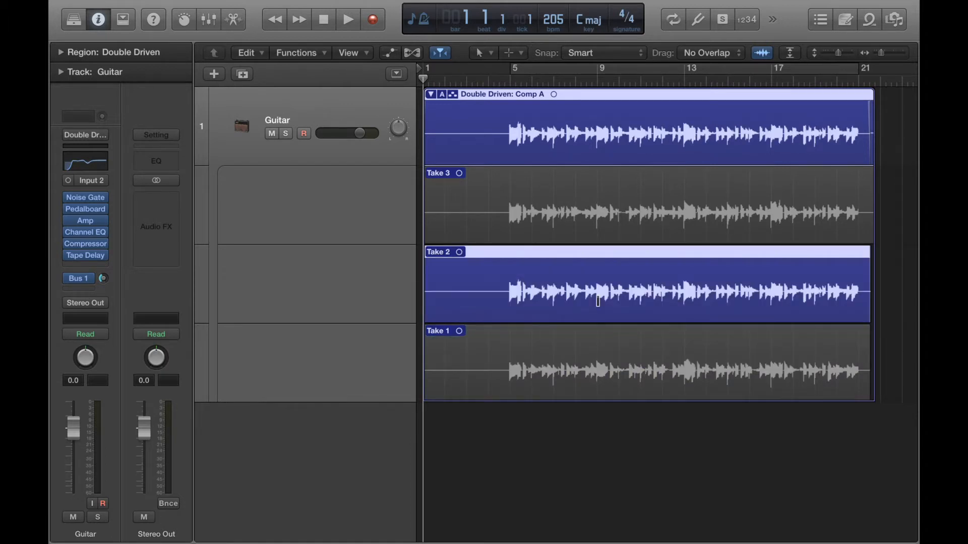
left_click(674, 207)
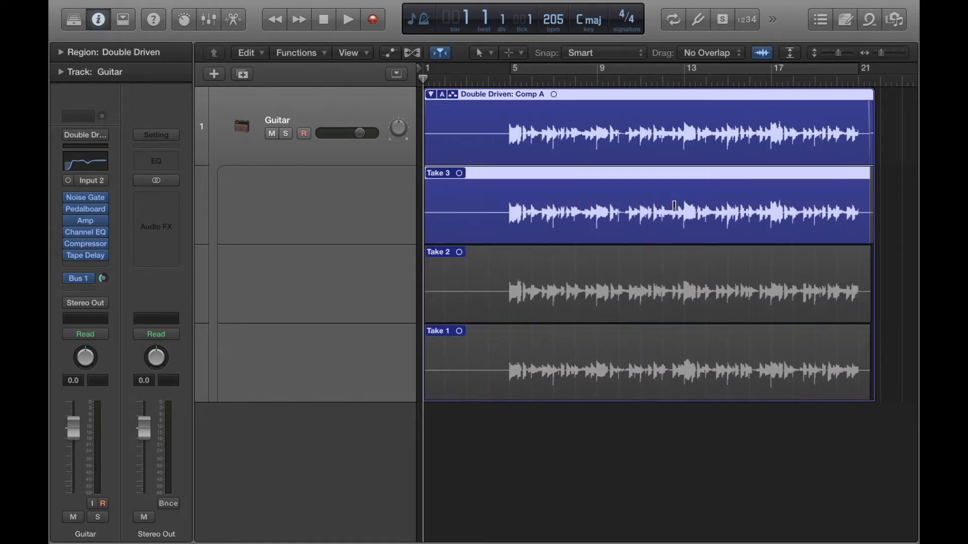
left_click(629, 382)
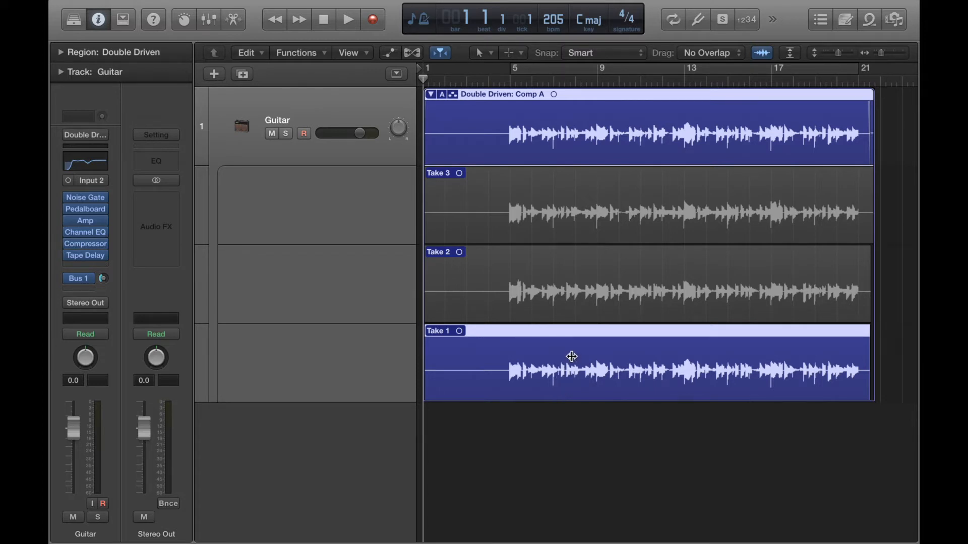
Step: Comp in Take 2 from about halfway through bar 8 to the end and merge its segments into one
left_click_drag(587, 291, 665, 301)
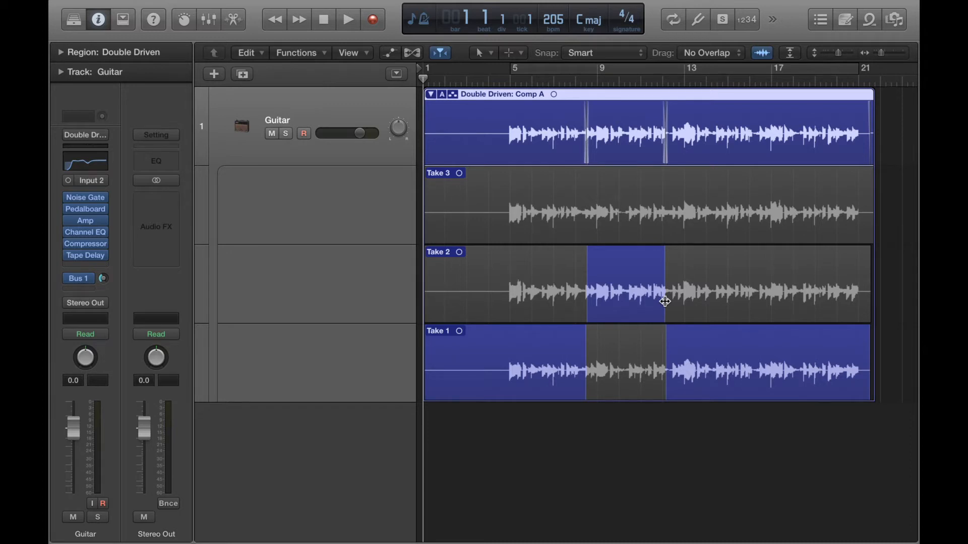
left_click(749, 289)
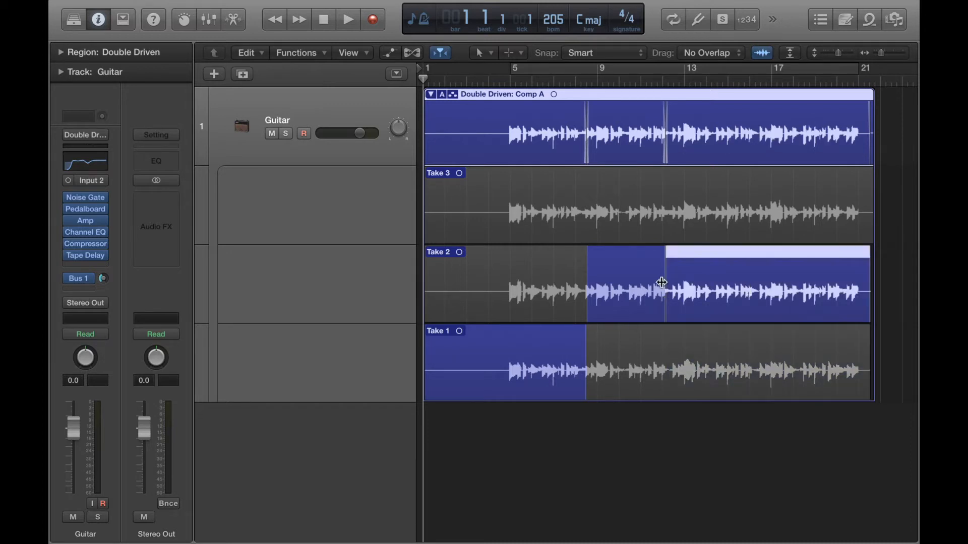
left_click(664, 281)
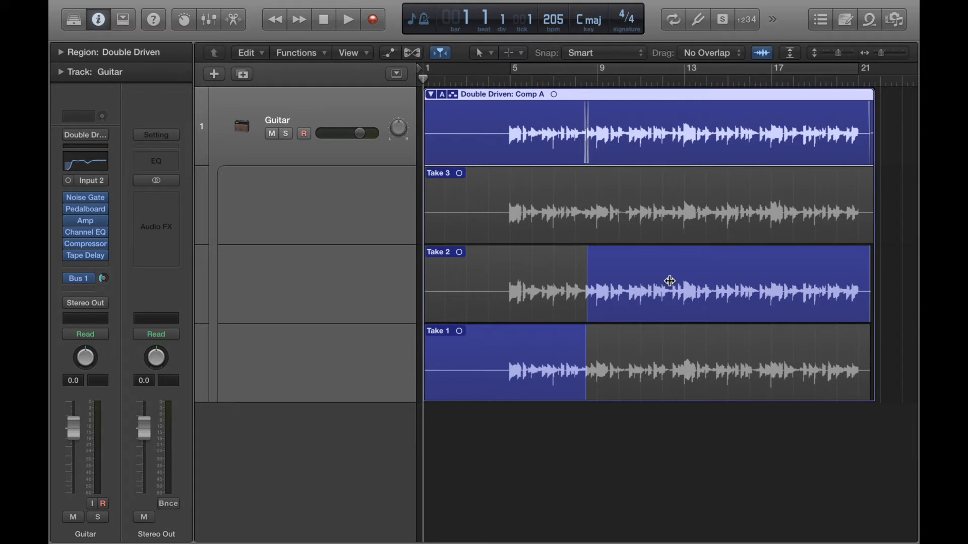
Step: Play the comp from bar 5 through the transition from Take 1 to Take 2
left_click(510, 79)
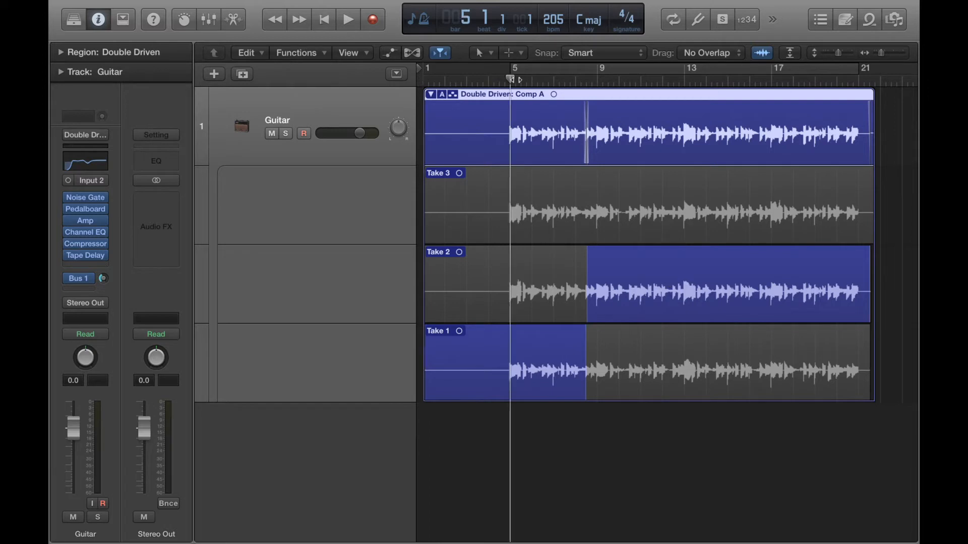
key("space")
key("super+Right")
key("super+Right")
key("super+Right")
key("super+Right")
key("super+Right")
key("super+Right")
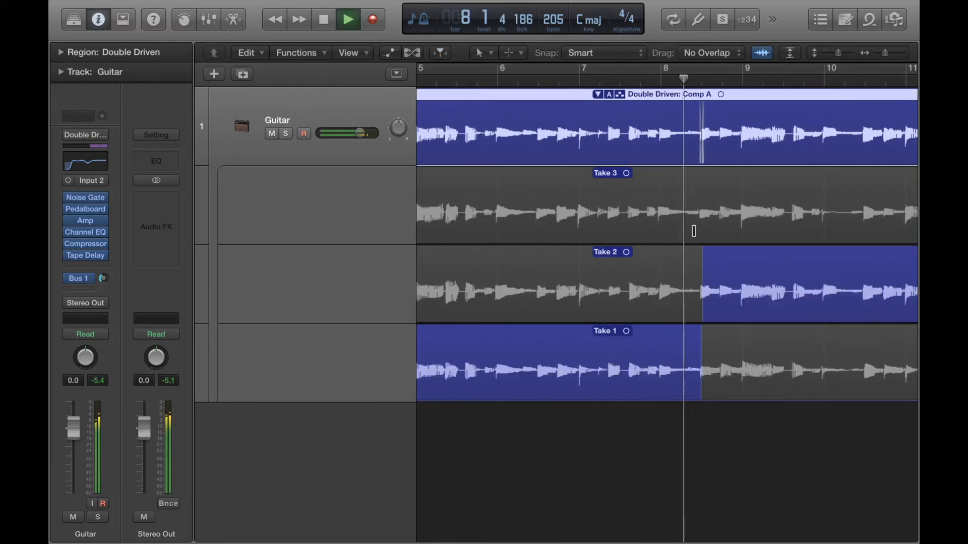
key("space")
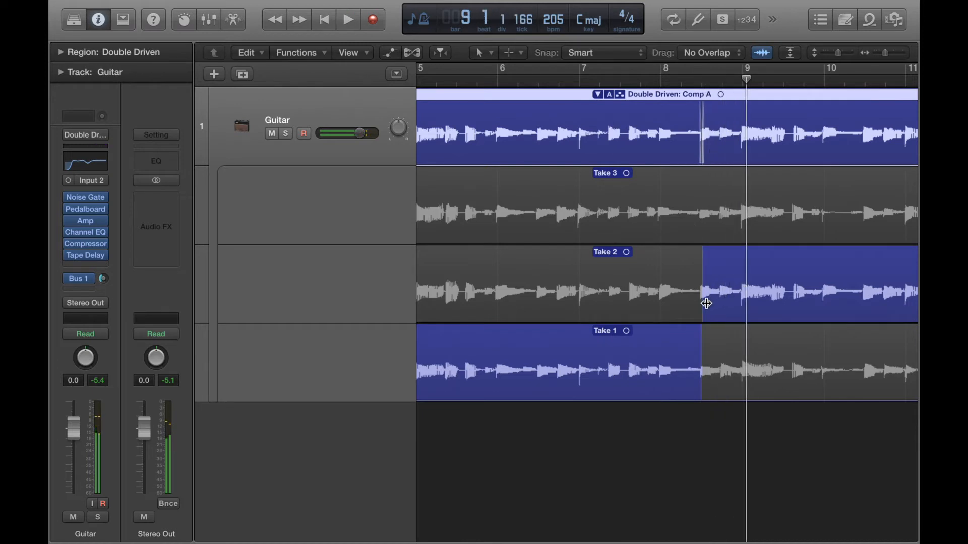
Step: Move the transition from Take 1 to Take 2 to just before bar 9 and play the comp through to bar 13
left_click_drag(703, 301, 739, 315)
left_click(726, 79)
key("space")
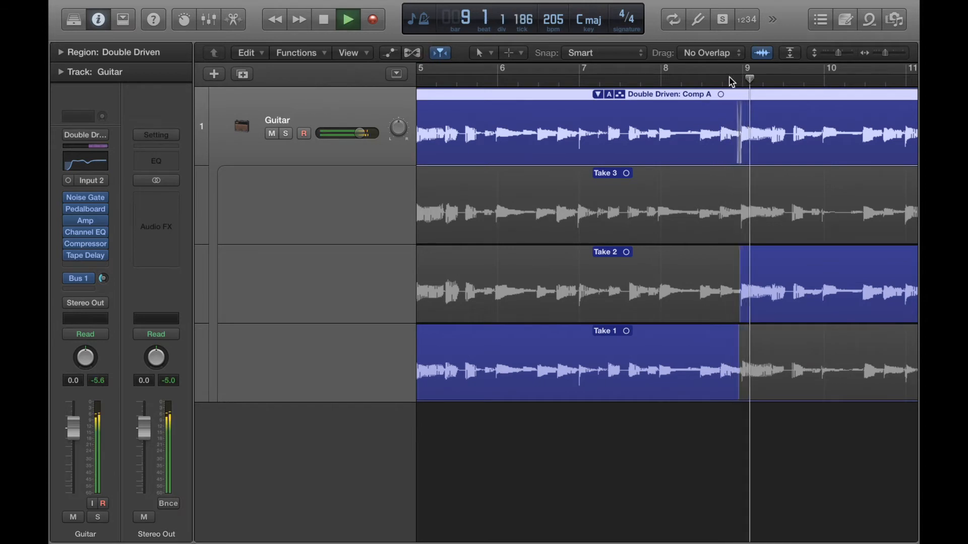
key("super+Left")
key("super+Left")
key("super+Left")
scroll(825, 182, "right", 5)
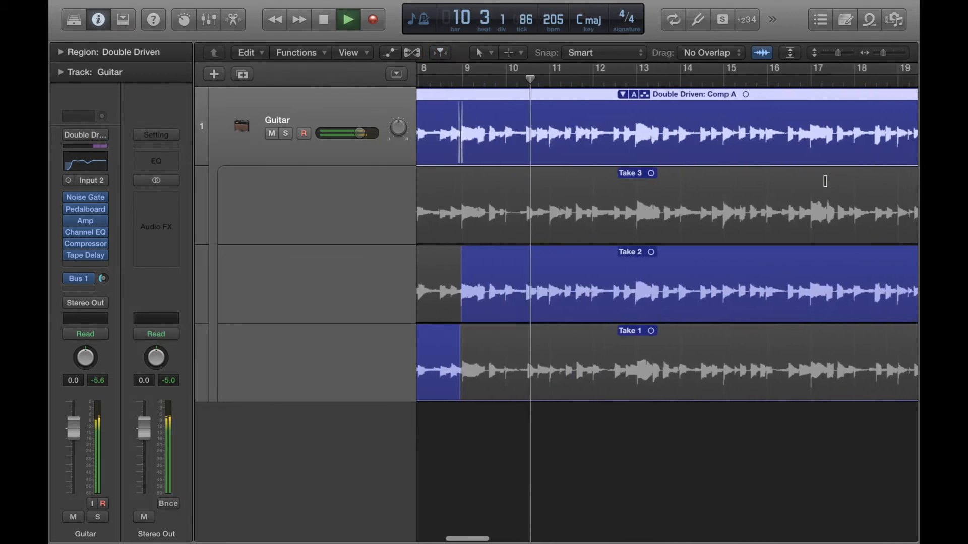
scroll(825, 181, "right", 2)
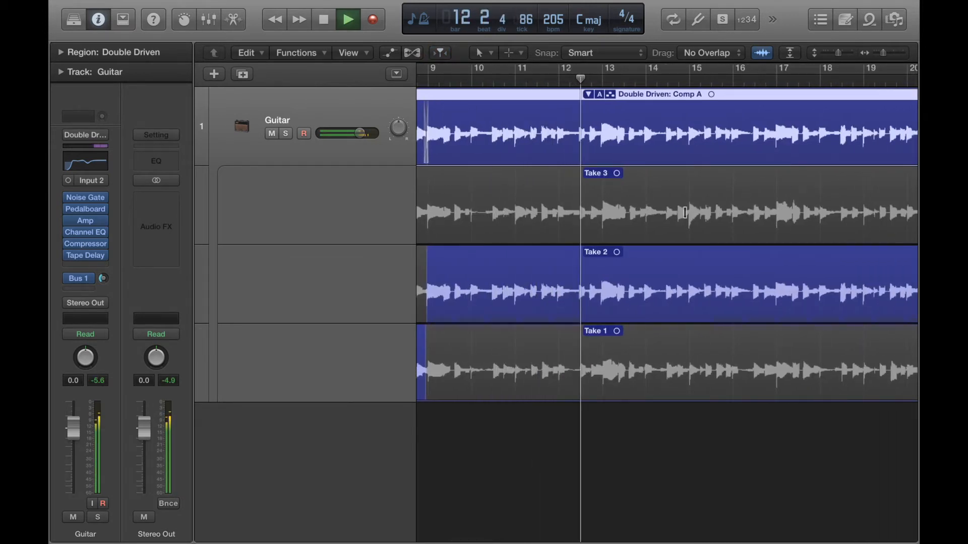
key("space")
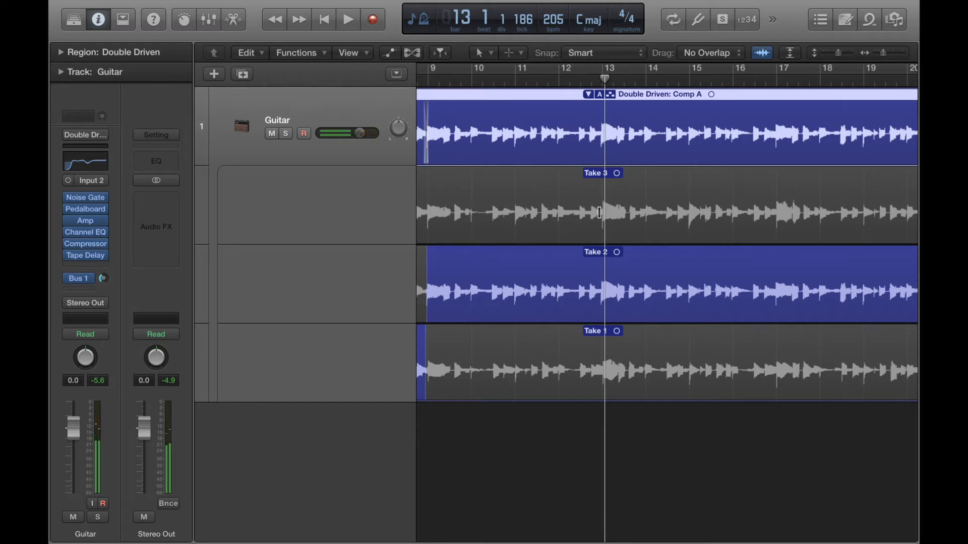
Step: Comp in Take 3 from just before bar 13 and trim its end to just before bar 17
left_click_drag(599, 212, 812, 241)
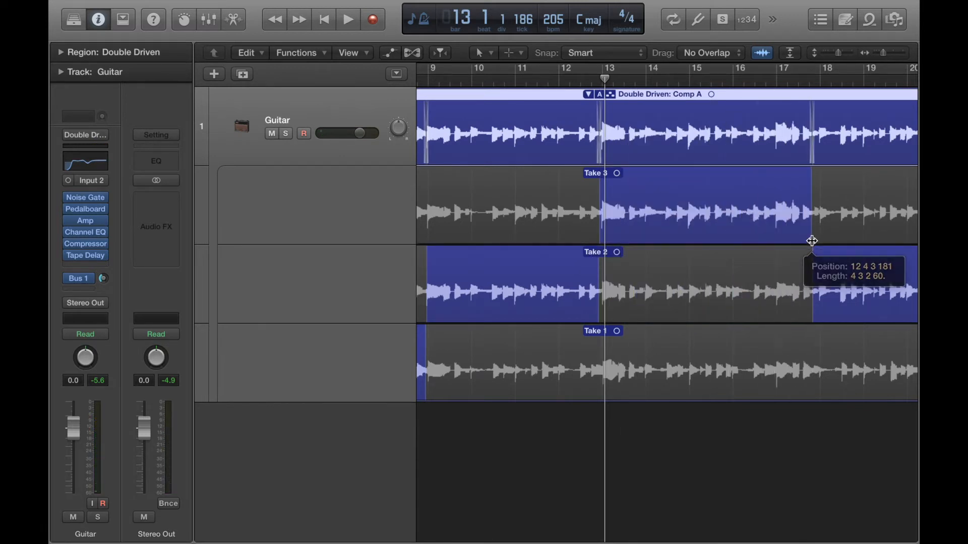
key("space")
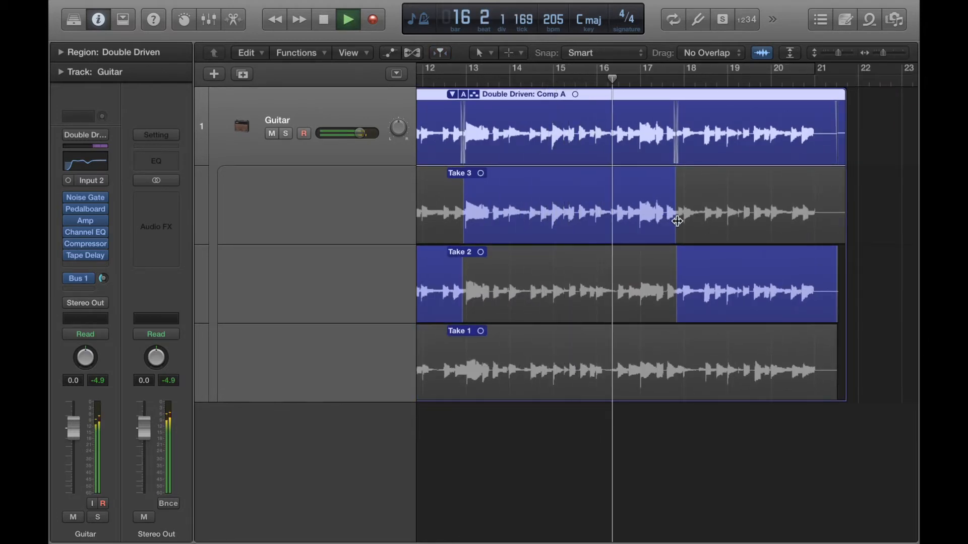
key("space")
left_click_drag(674, 221, 637, 228)
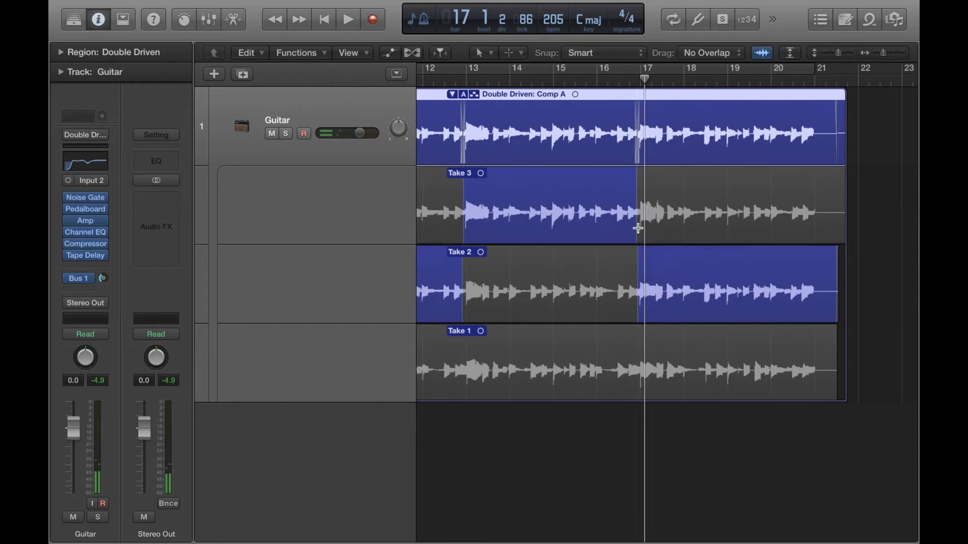
Step: Use Take 1 for the comp's last section, from just before bar 17 to the end
key("super+Left")
key("super+Left")
key("super+Left")
key("super+Left")
key("super+Right")
key("super+Right")
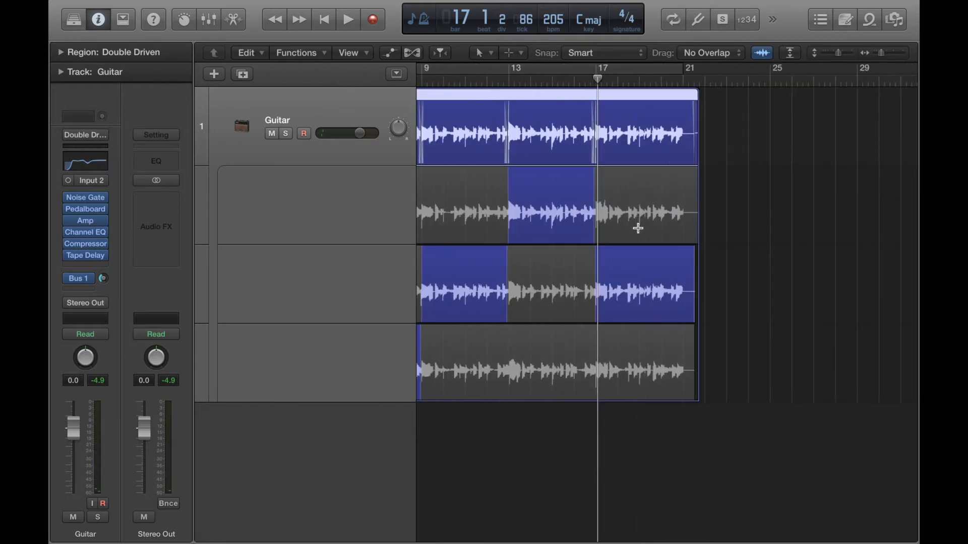
key("z")
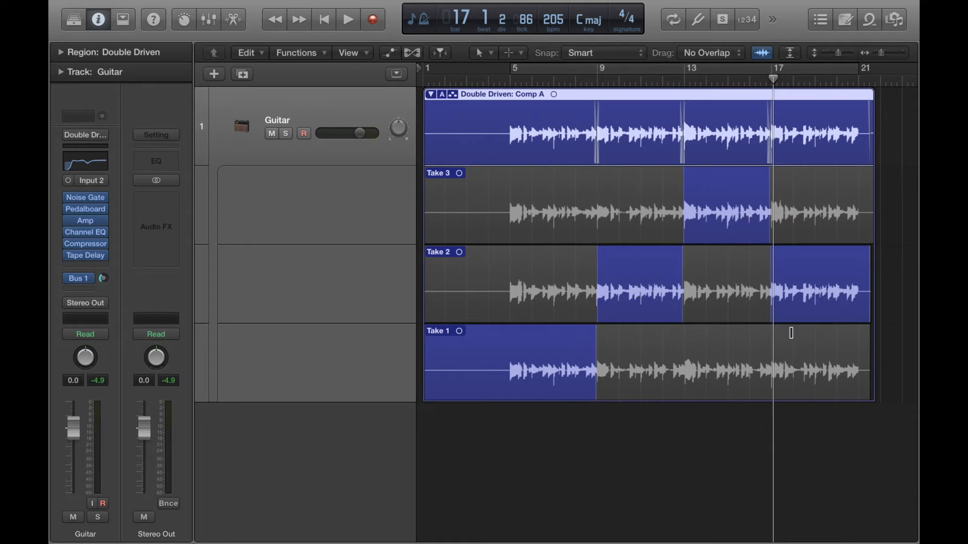
left_click(807, 376)
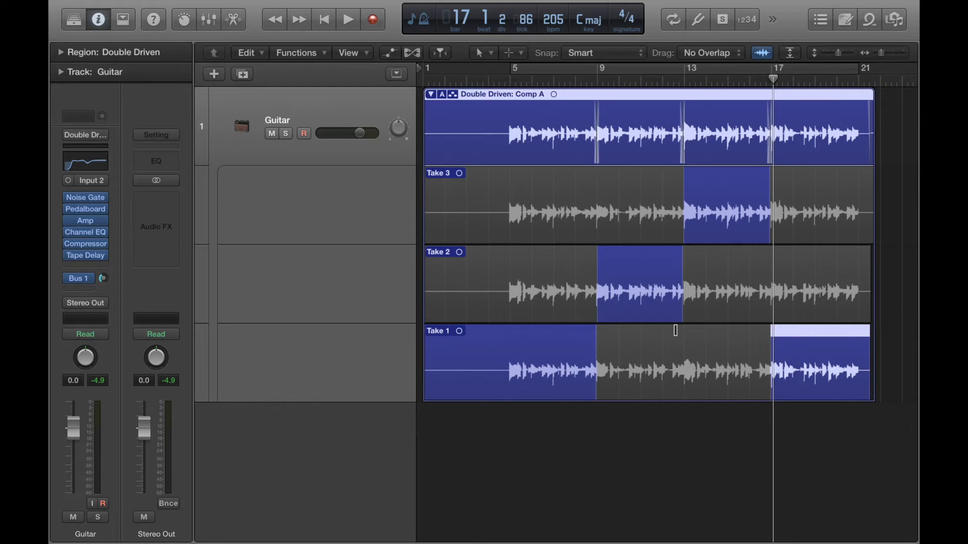
Step: Return the two sections after bar 13 to Take 2 and join all Take 2 segments into one
left_click(735, 289)
left_click(817, 284)
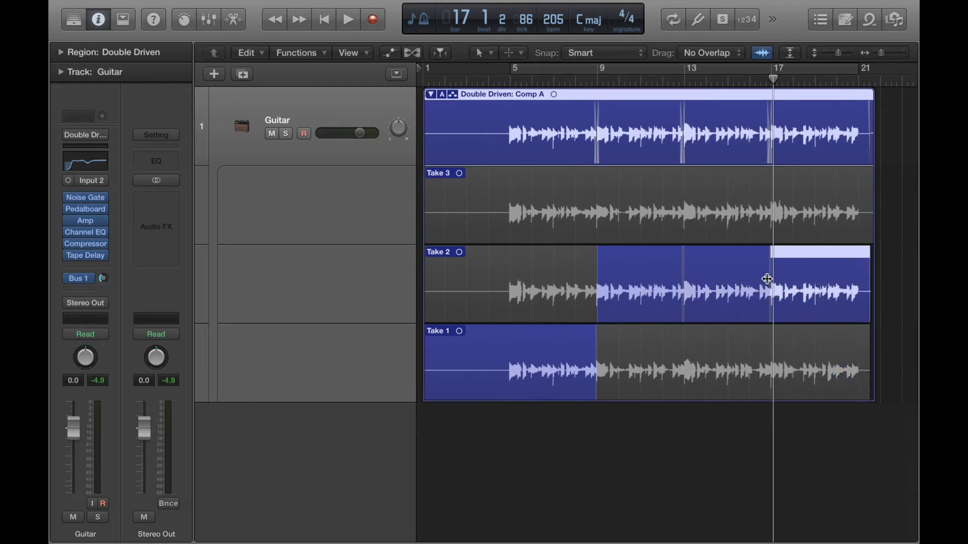
left_click(683, 279)
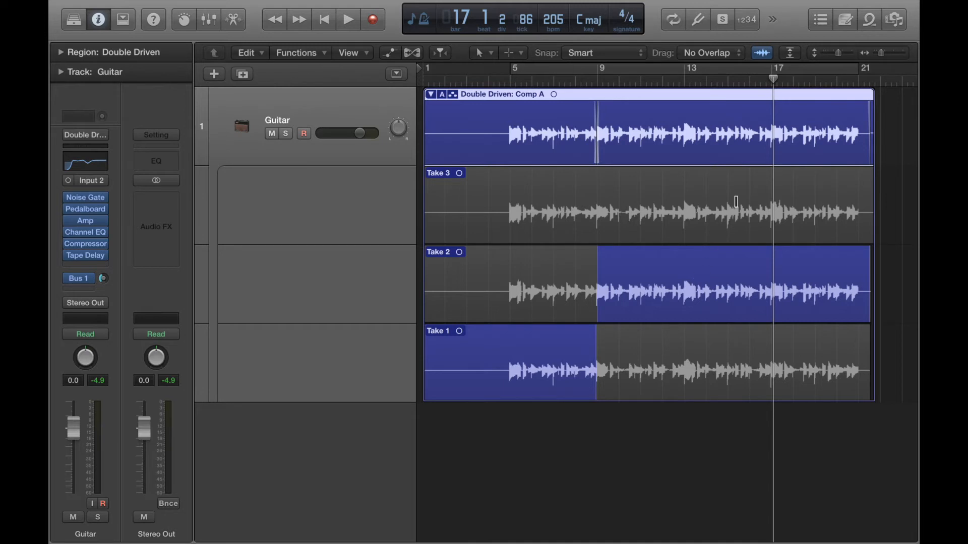
Step: Comp in a short piece of Take 3 around bar 15, return it to Take 2 and merge the segments
left_click_drag(737, 202, 750, 203)
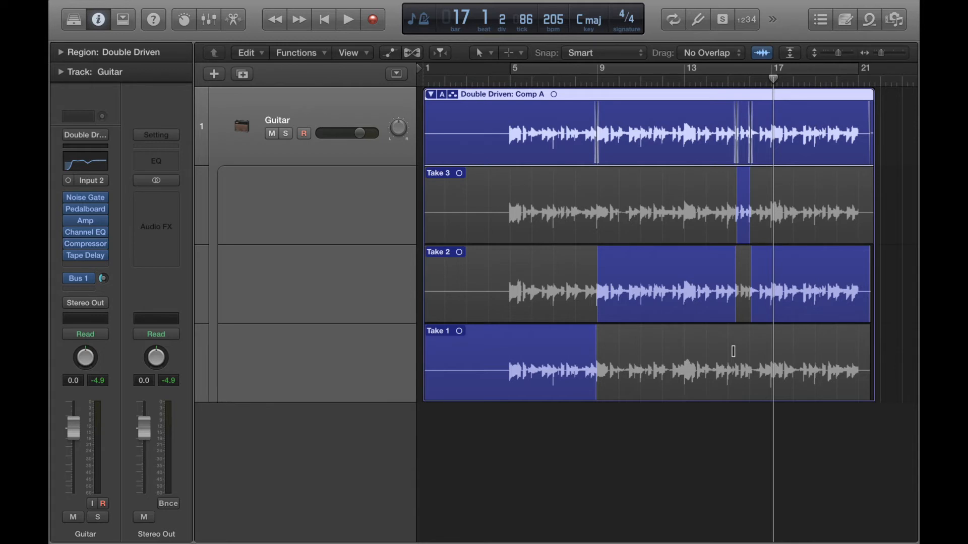
left_click(745, 286)
left_click(736, 278)
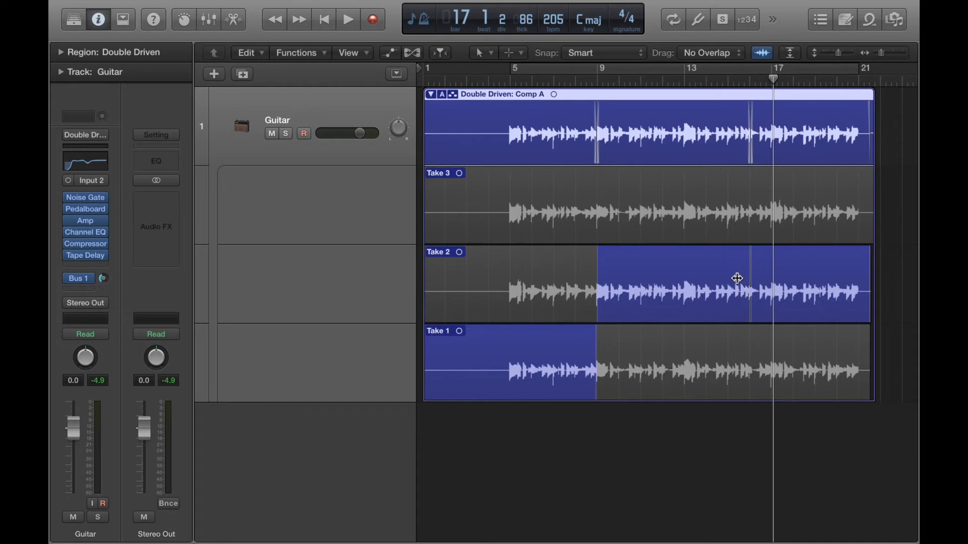
left_click(751, 277)
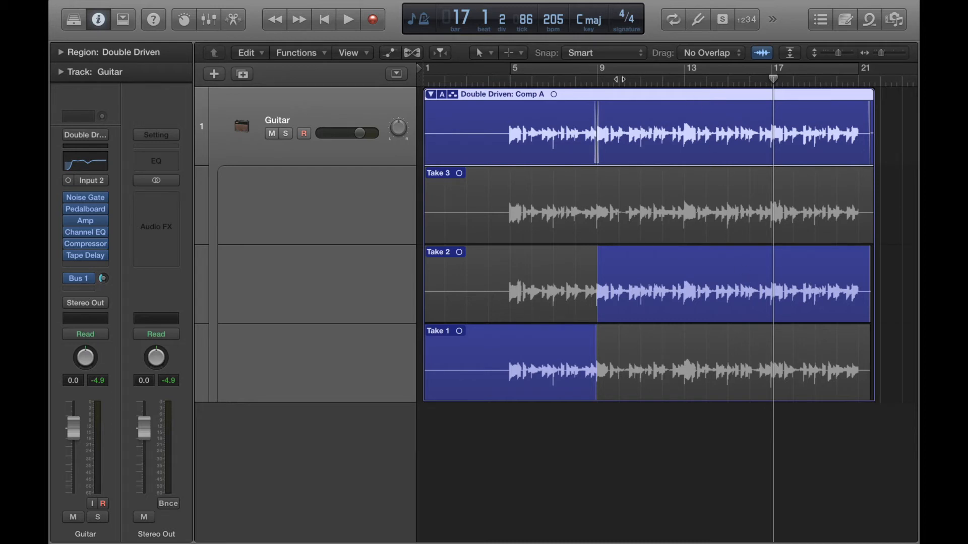
Step: Move the transition from Take 1 to Take 2 past the start of bar 9, into the middle of the sustained note
left_click(597, 79)
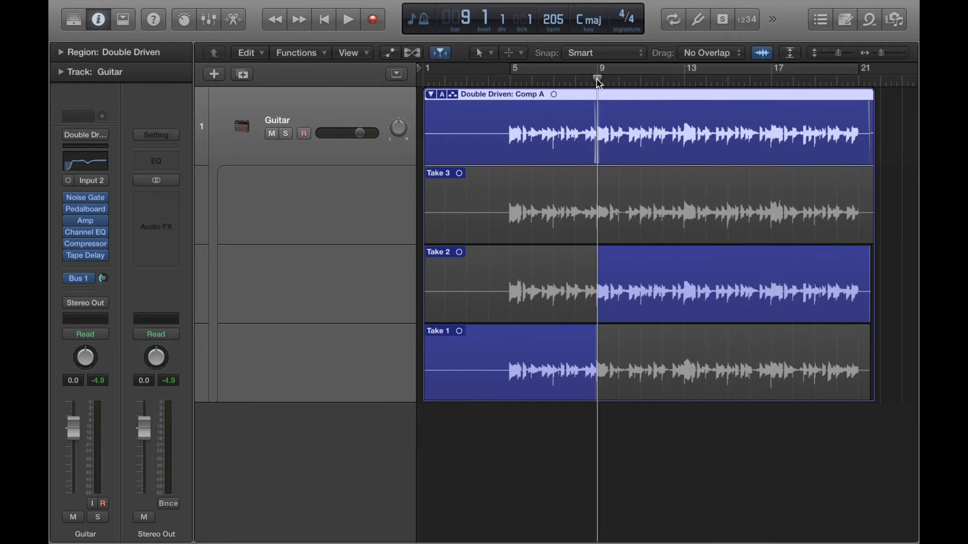
key("super+Right")
key("super+Right")
key("super+Right")
key("super+Right")
key("super+Right")
key("super+Right")
key("super+Right")
key("super+Right")
key("super+Right")
key("super+Right")
key("super+Right")
key("super+Right")
key("super+Right")
key("super+Right")
key("super+Right")
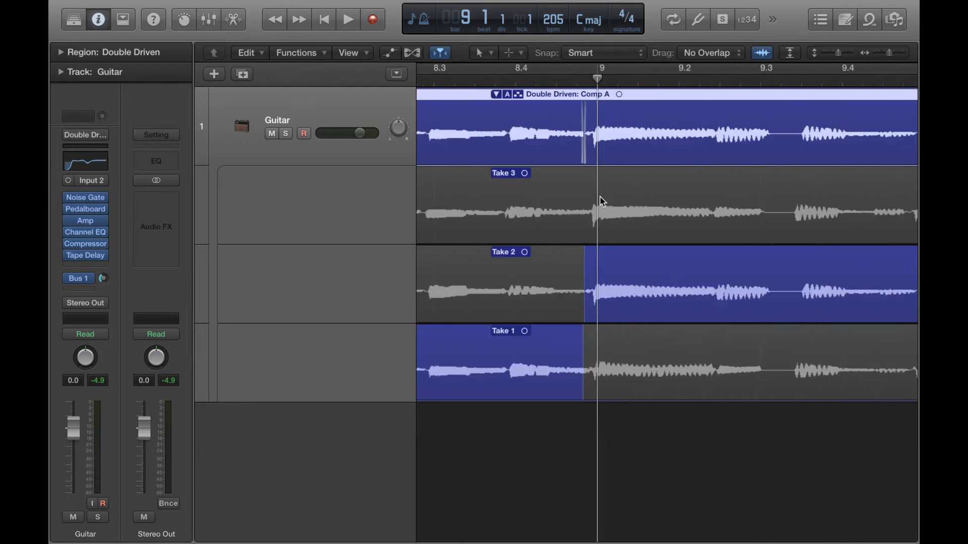
left_click_drag(639, 305, 697, 311)
Step: Nudge the transition from Take 1 to Take 2 slightly earlier, keeping it just after the start of bar 9
key("super+Left")
key("super+Left")
key("super+Left")
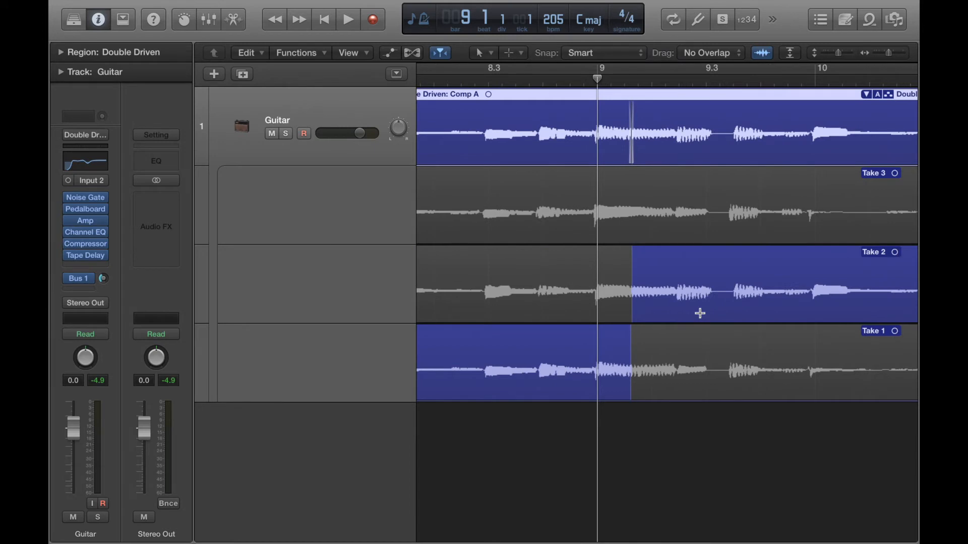
key("super+Left")
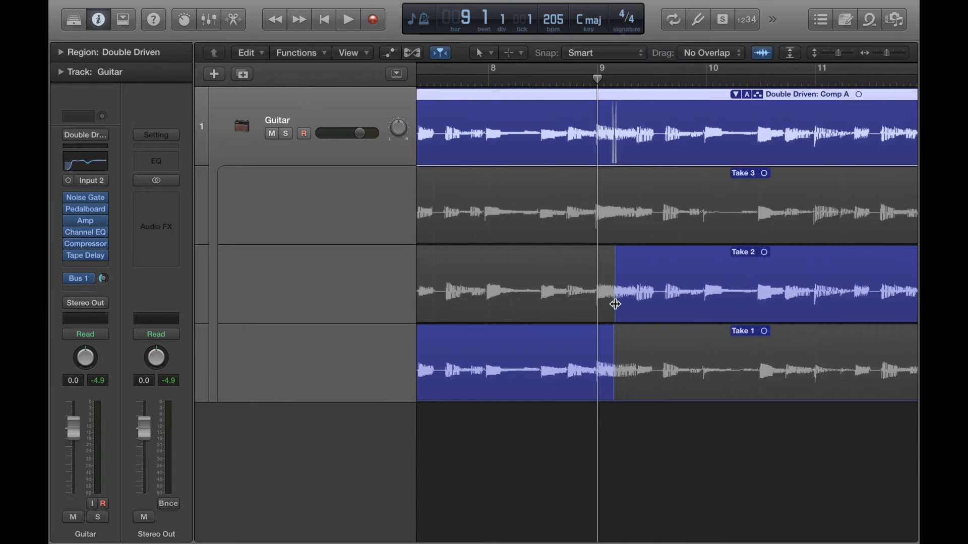
left_click_drag(615, 303, 610, 304)
Step: Play the comp from shortly before bar 8 across the moved take transition and examine the edit up close
left_click(459, 79)
key("space")
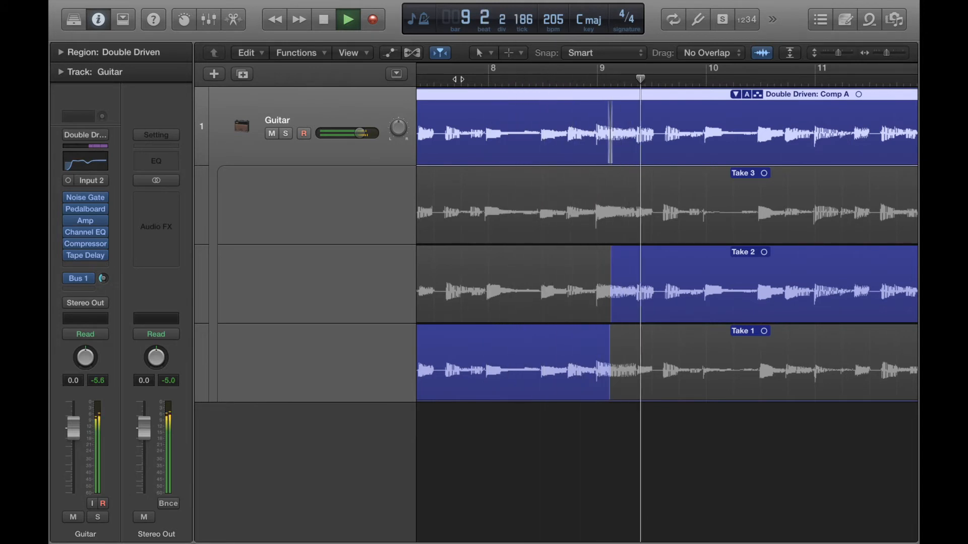
key("space")
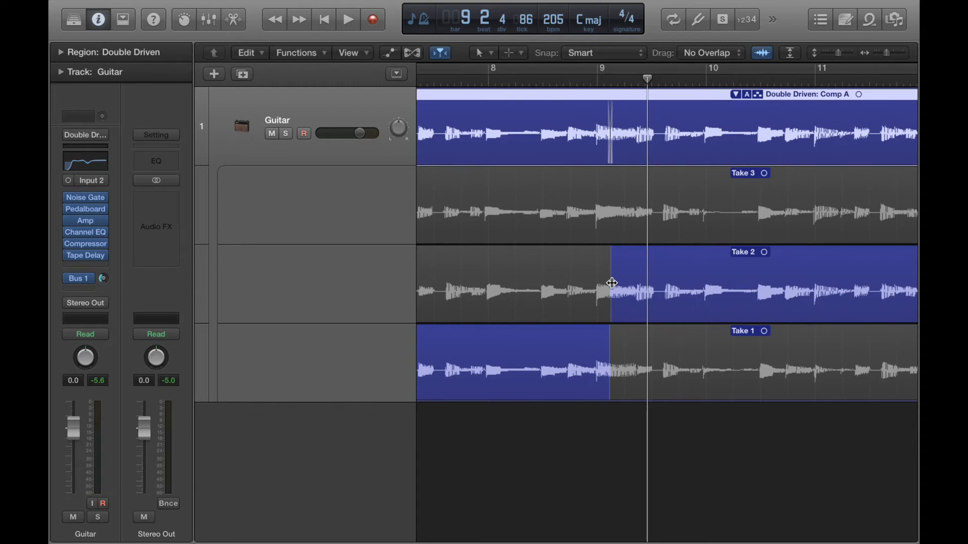
key("super+Right")
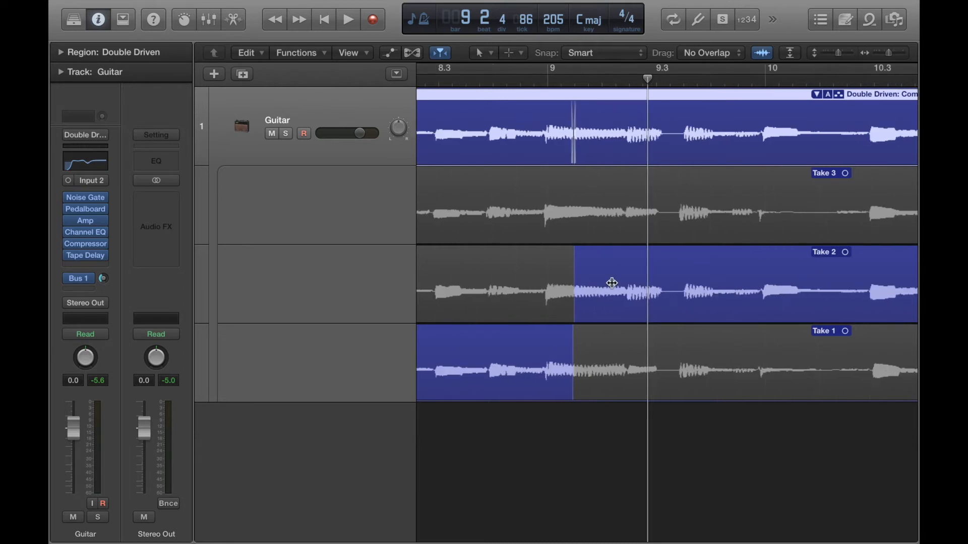
Step: Move the transition from Take 1 to Take 2 back to just before bar 9 and play the comp across it from bar 8
left_click_drag(564, 301, 541, 307)
key("super+Left")
key("super+Left")
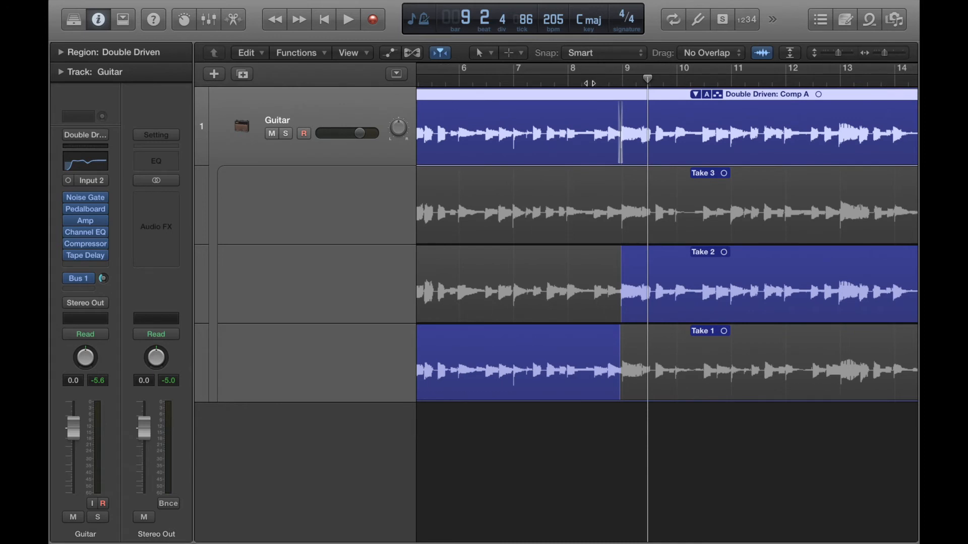
left_click(576, 82)
key("space")
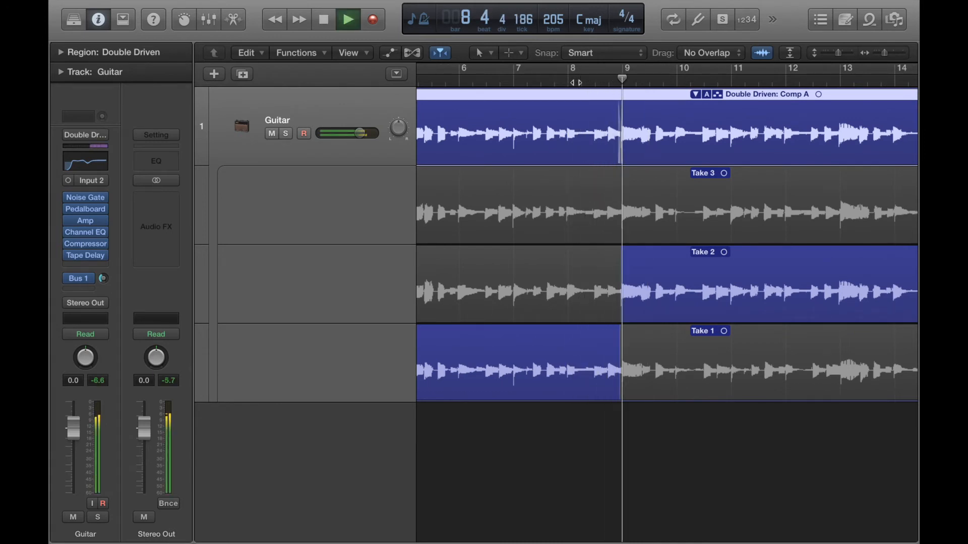
key("space")
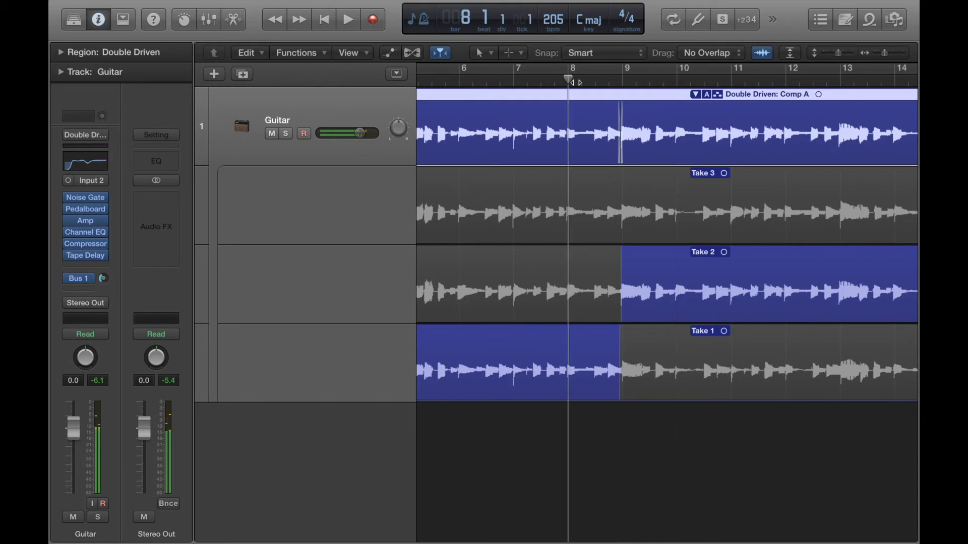
Step: Nudge the transition from Take 1 to Take 2 slightly later, to position 8 4 4 133, just ahead of the note at bar 9
key("super+Right")
key("super+Right")
key("super+Right")
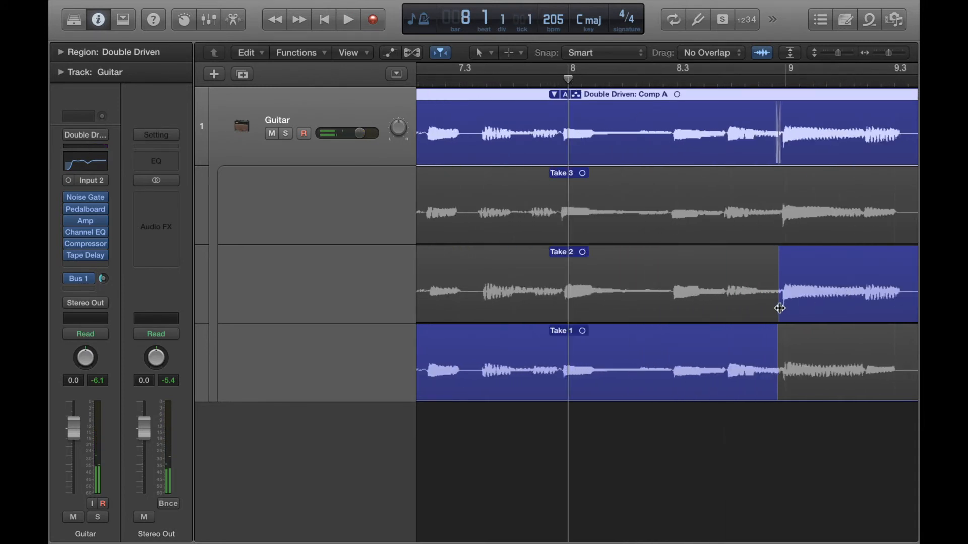
left_click_drag(779, 308, 781, 308)
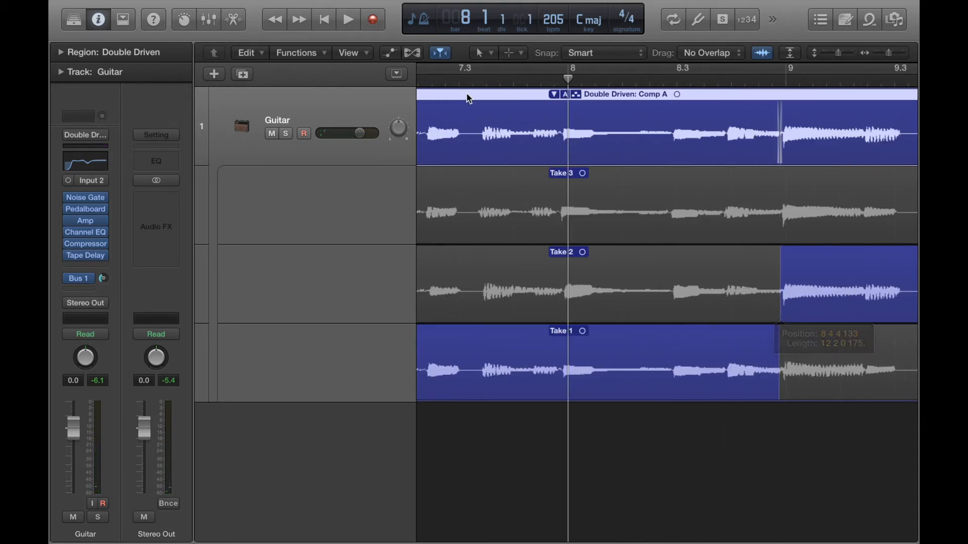
Step: Play the comp repeatedly from between bars 7 and 8 across the adjusted take transition to check the edit
double_click(450, 80)
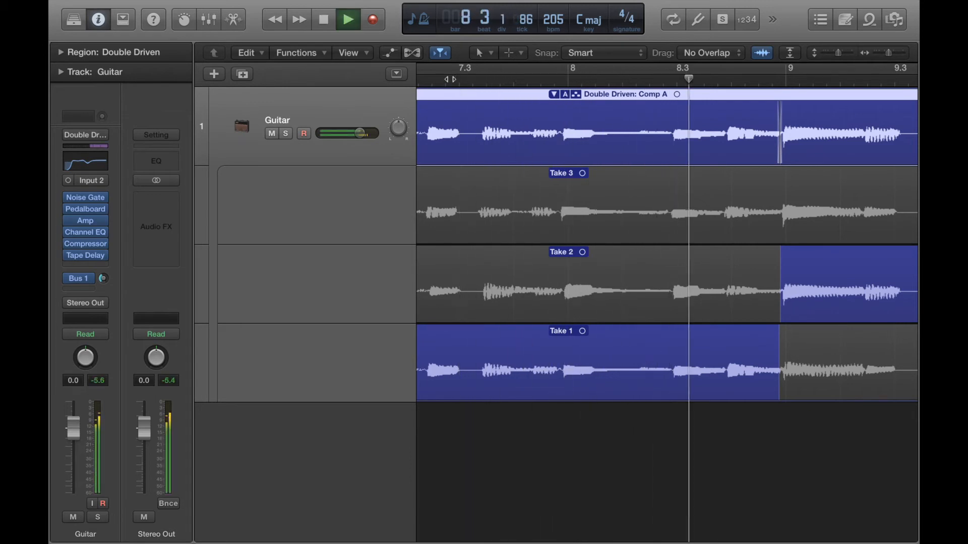
key("space")
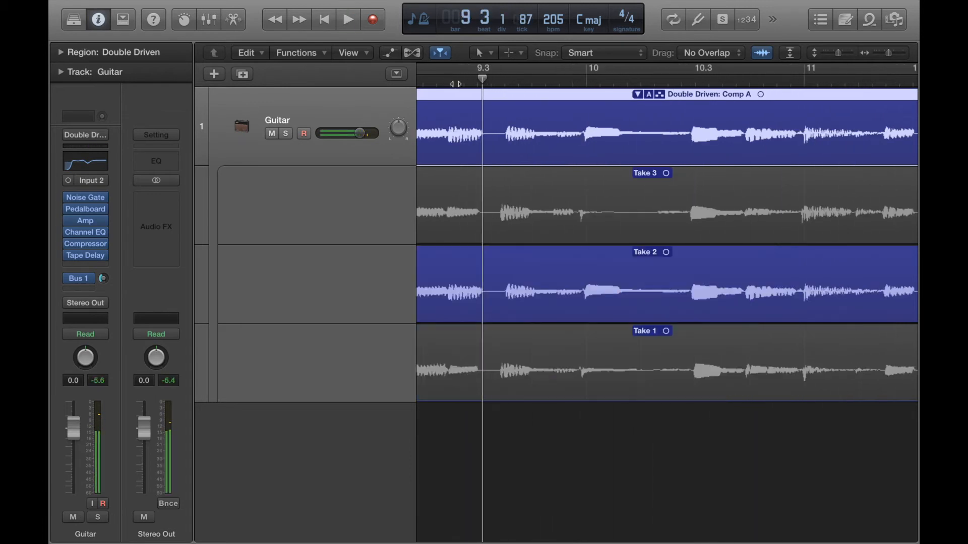
scroll(667, 246, "left", 5)
double_click(510, 83)
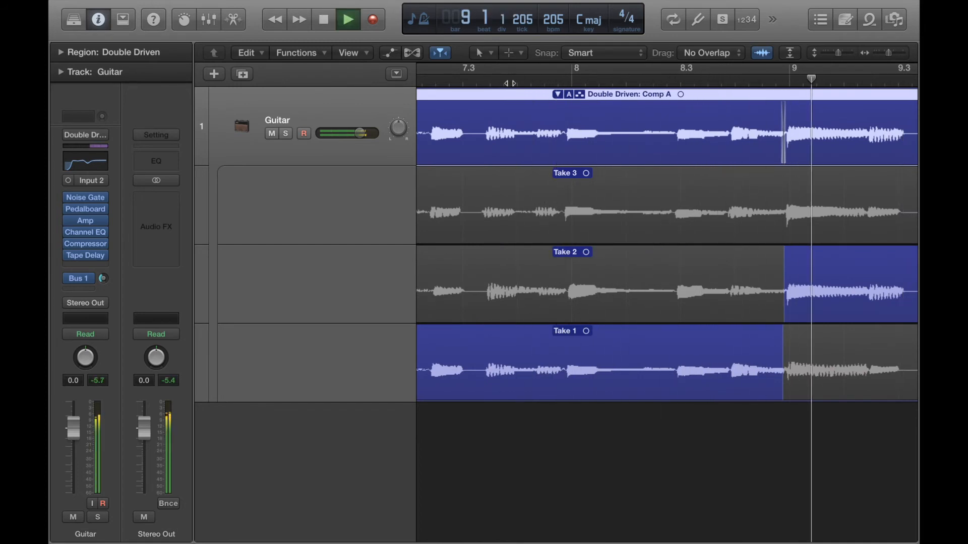
left_click(510, 84)
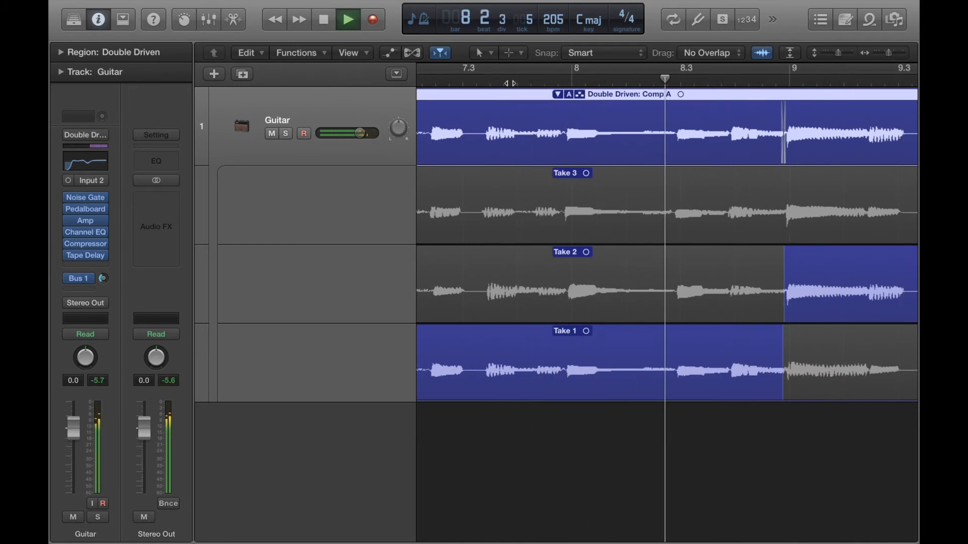
key("space")
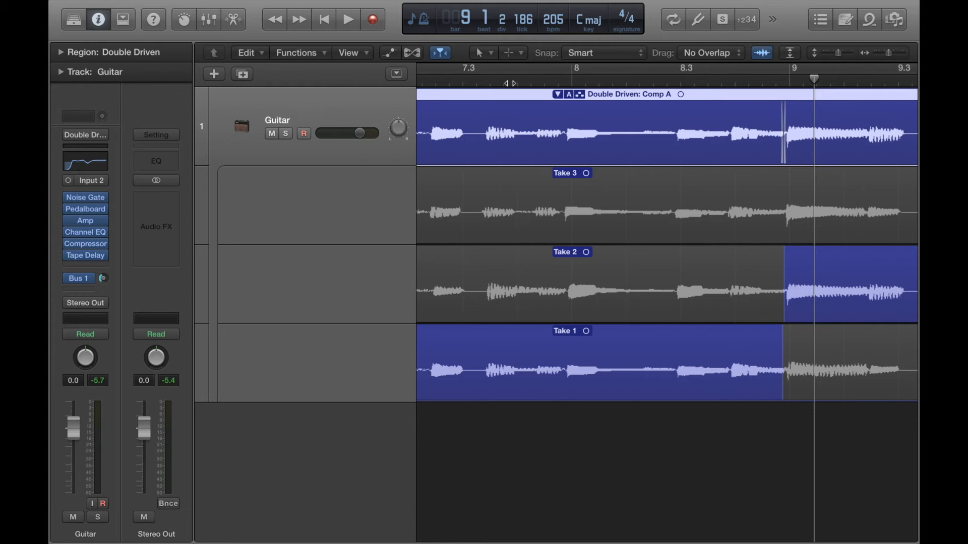
Step: View the whole comp from bar 1 to bar 21, collapse the take folder into one region and expand it again
key("super+Left")
key("super+Left")
key("super+Left")
key("super+Left")
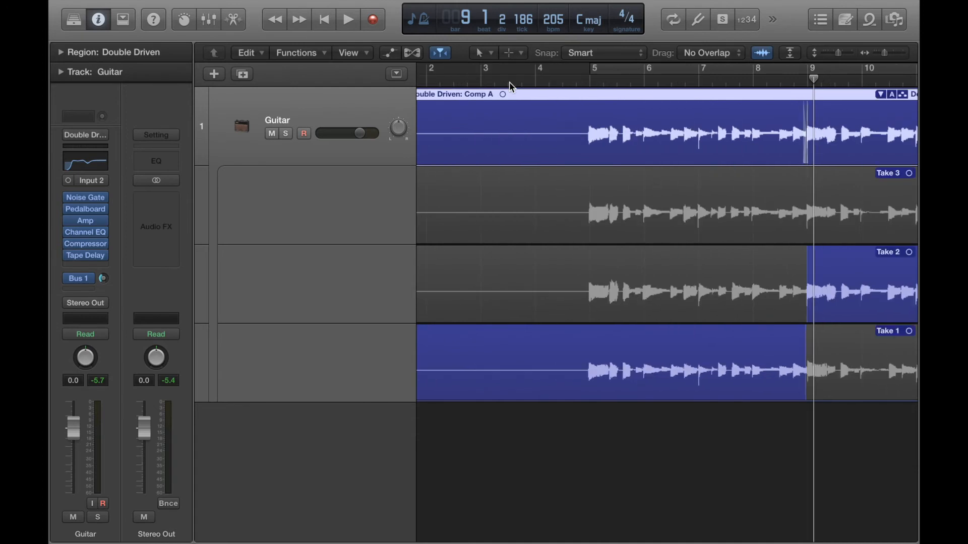
key("super+Left")
key("super+Left")
key("super+Left")
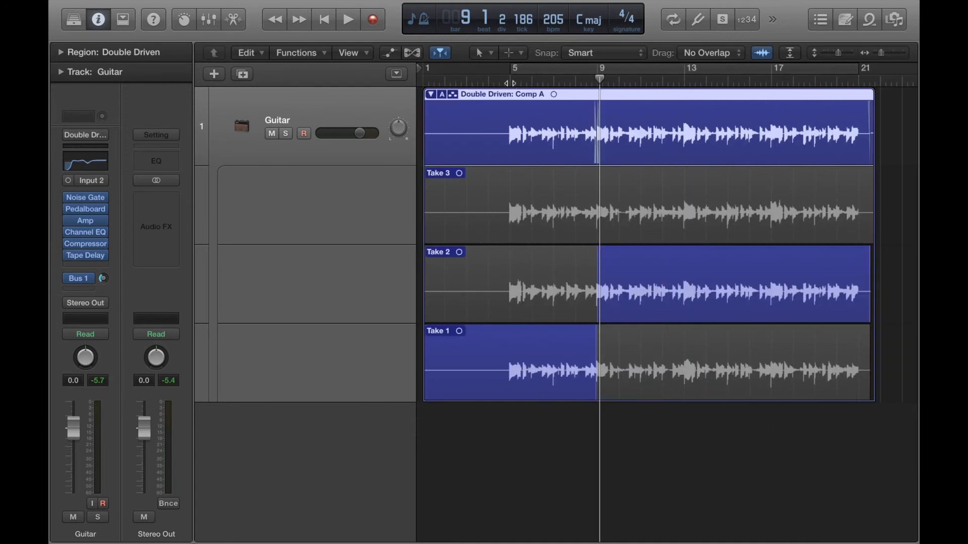
left_click(432, 94)
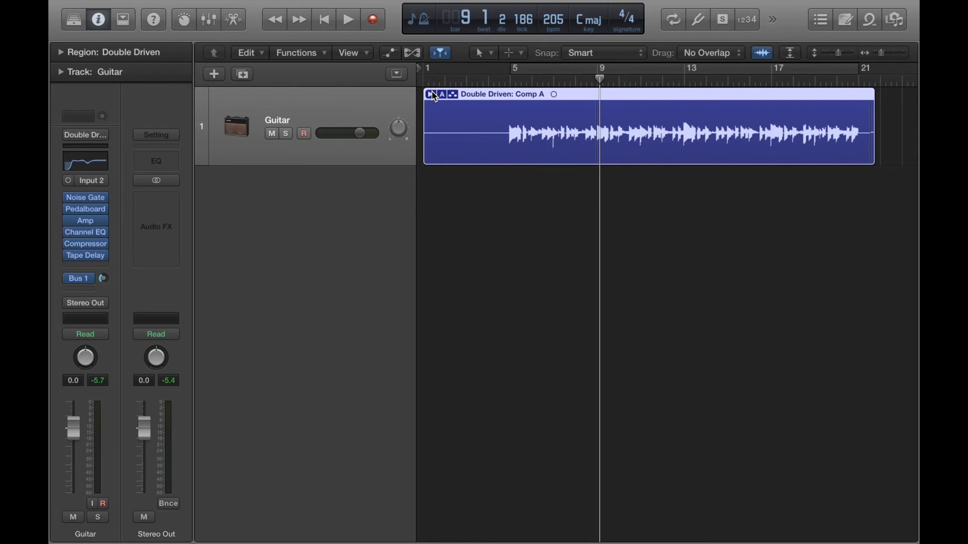
left_click(432, 95)
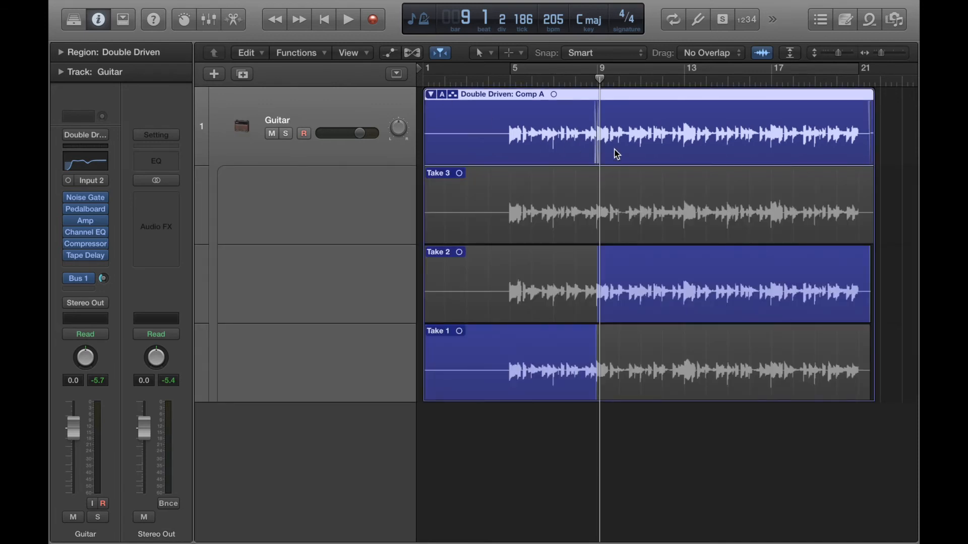
Step: Place the playhead at bar 7, and flatten and merge Comp A into a single audio region
left_click(554, 77)
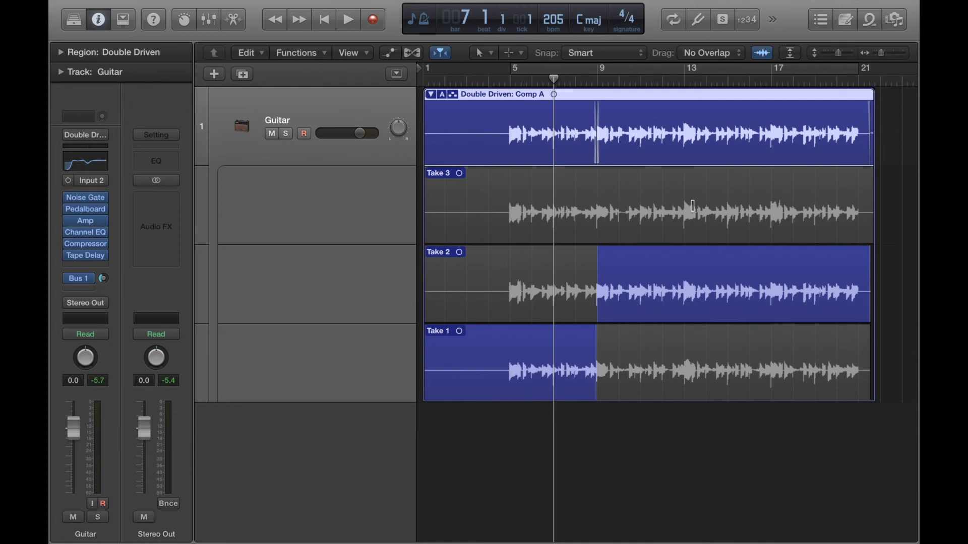
left_click(443, 95)
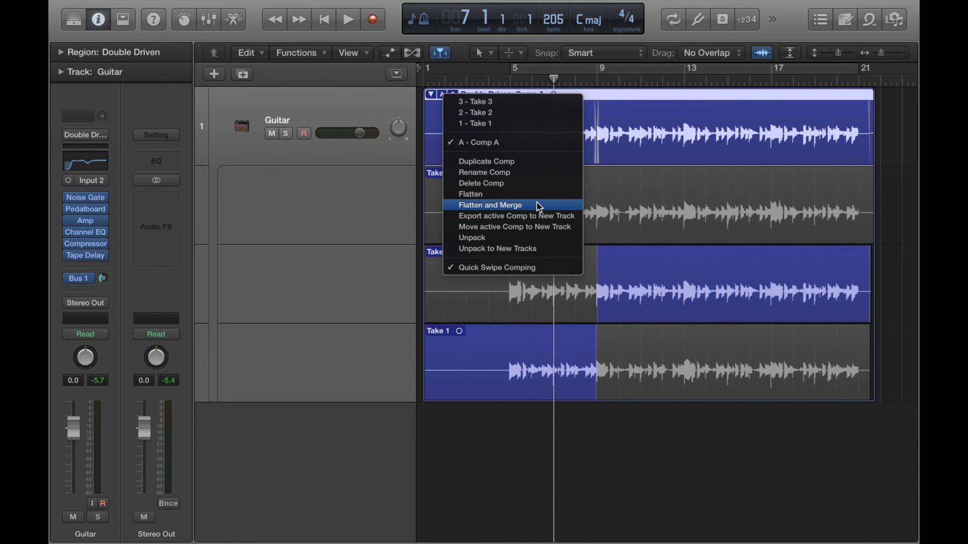
left_click(540, 207)
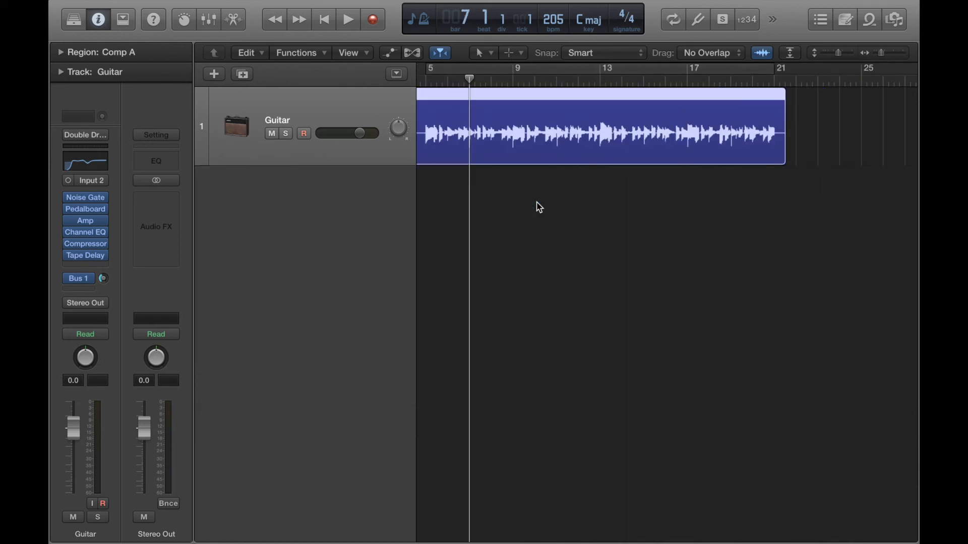
scroll(539, 207, "left", 5)
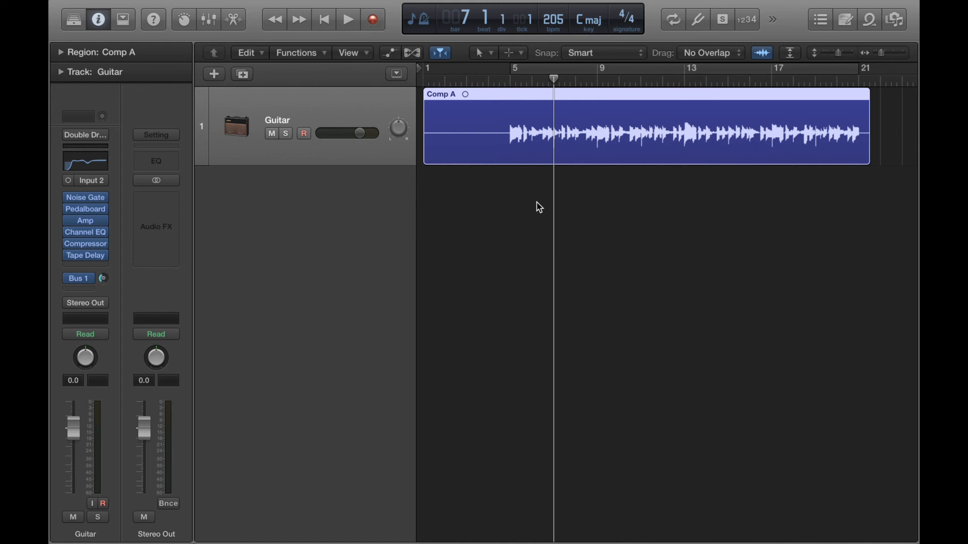
Step: Play the merged Comp A region from bar 3 to the end of the guitar part and replay its earlier section
left_click(462, 78)
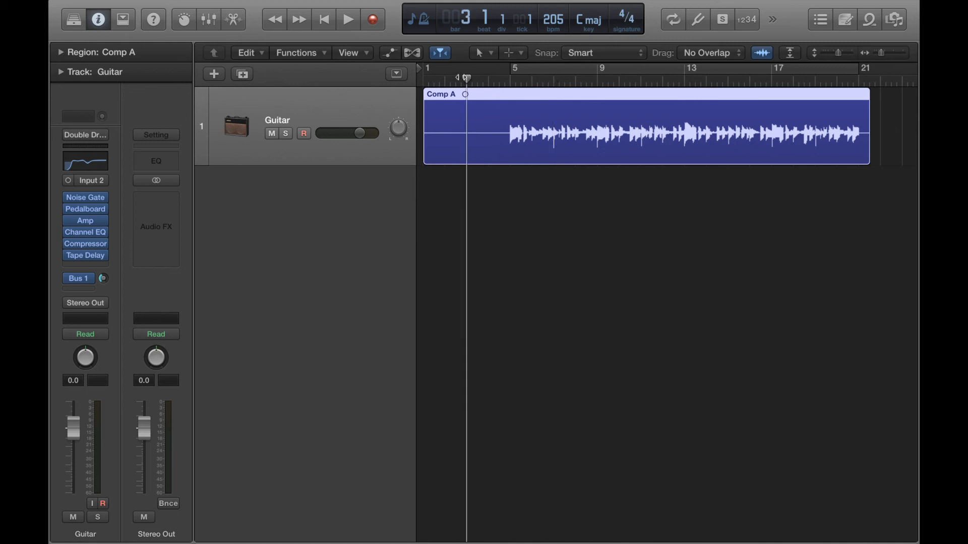
key("space")
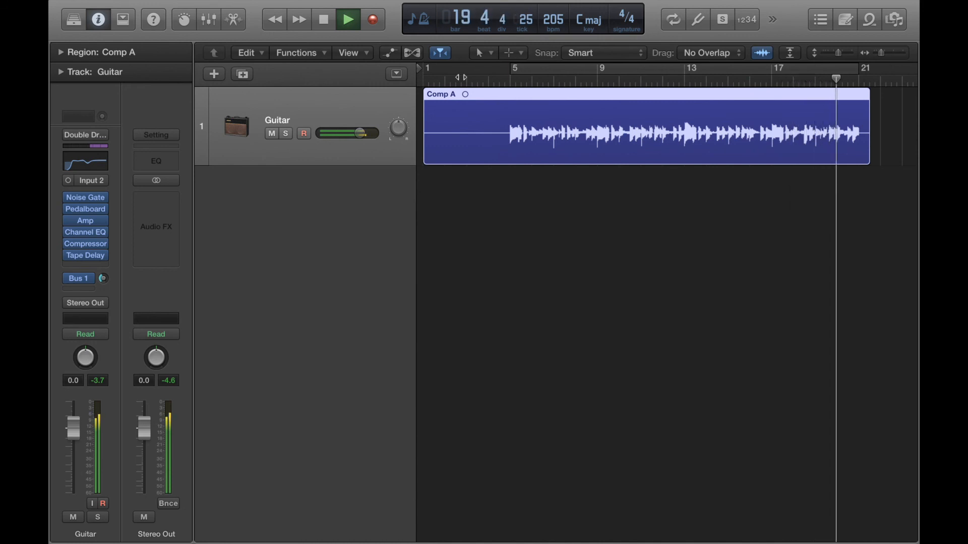
key("space")
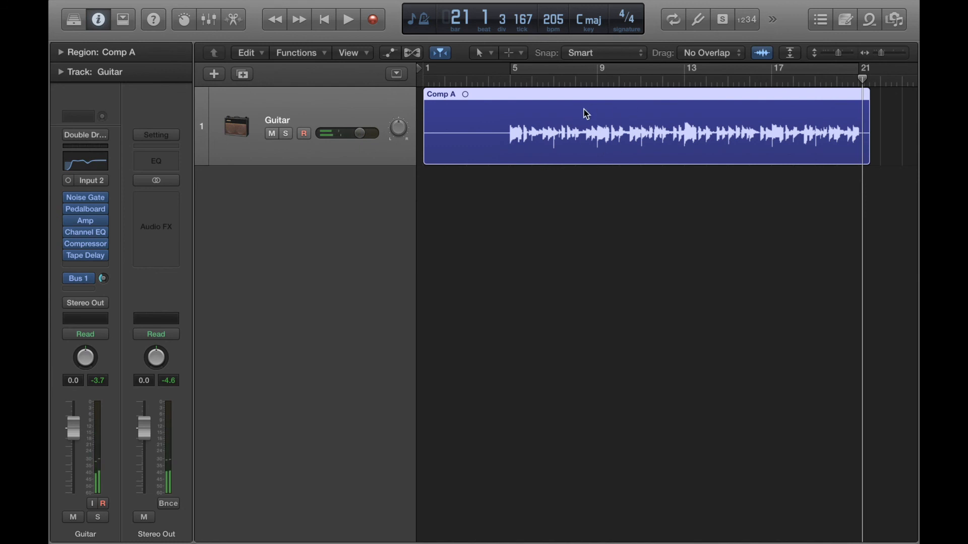
key("space")
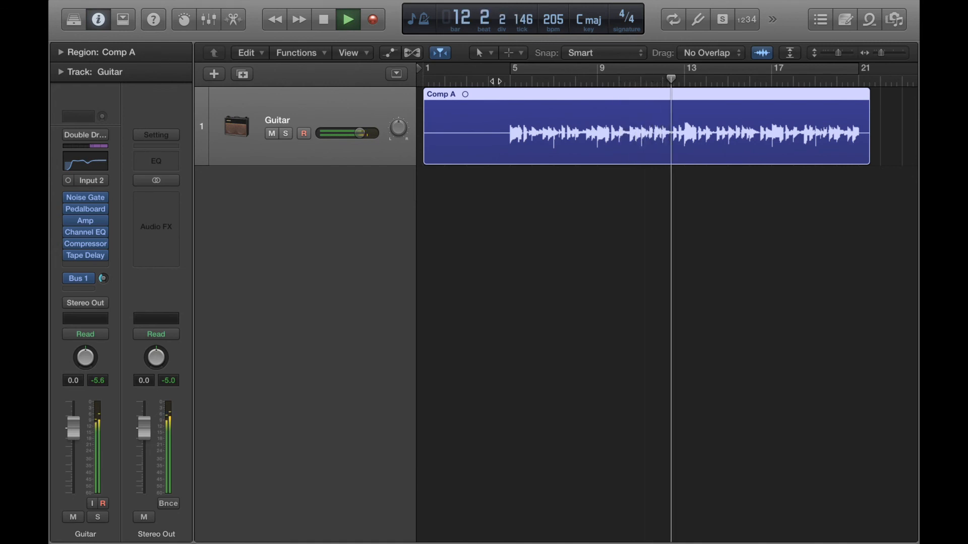
key("space")
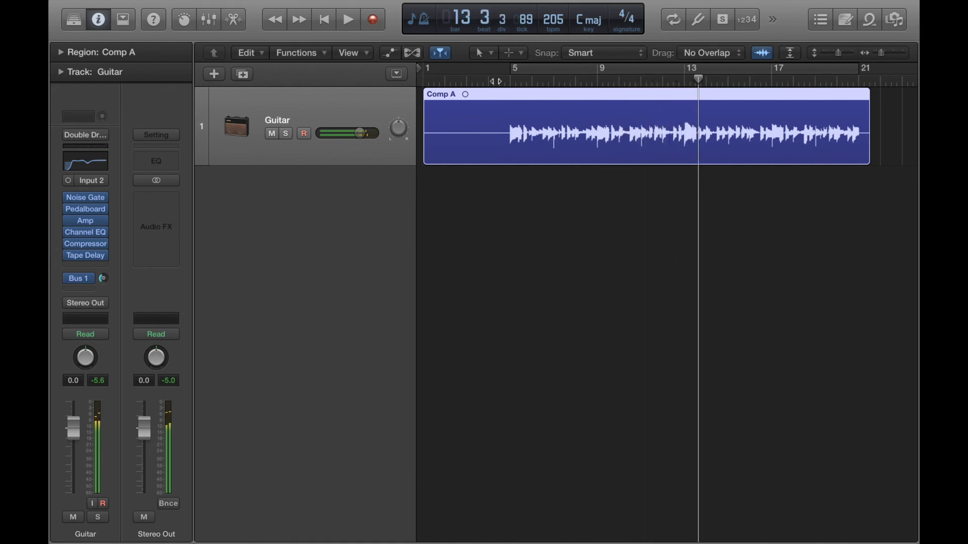